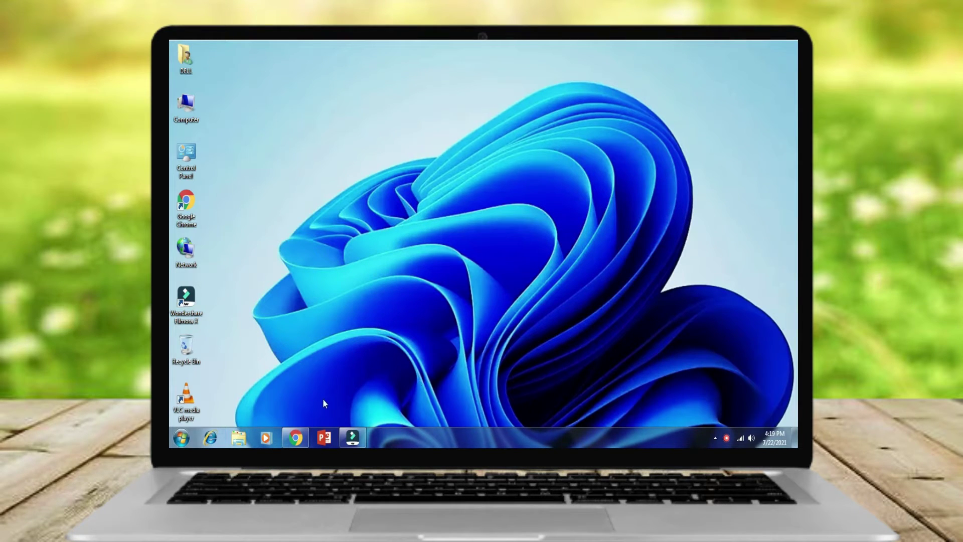
# Switch to Chrome, view the class group chat in WhatsApp Web, and close the WhatsApp page.
pyautogui.click(304, 438)
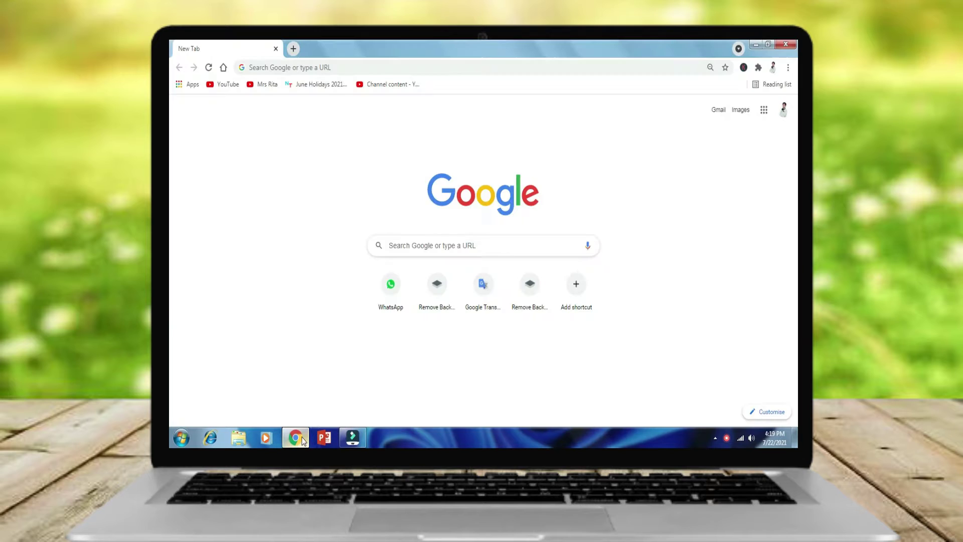
pyautogui.click(385, 301)
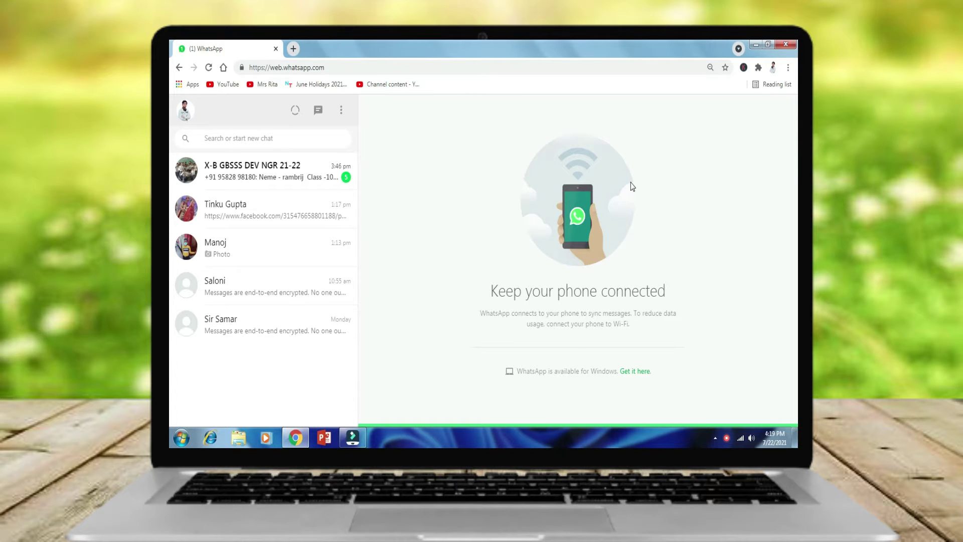
pyautogui.click(300, 186)
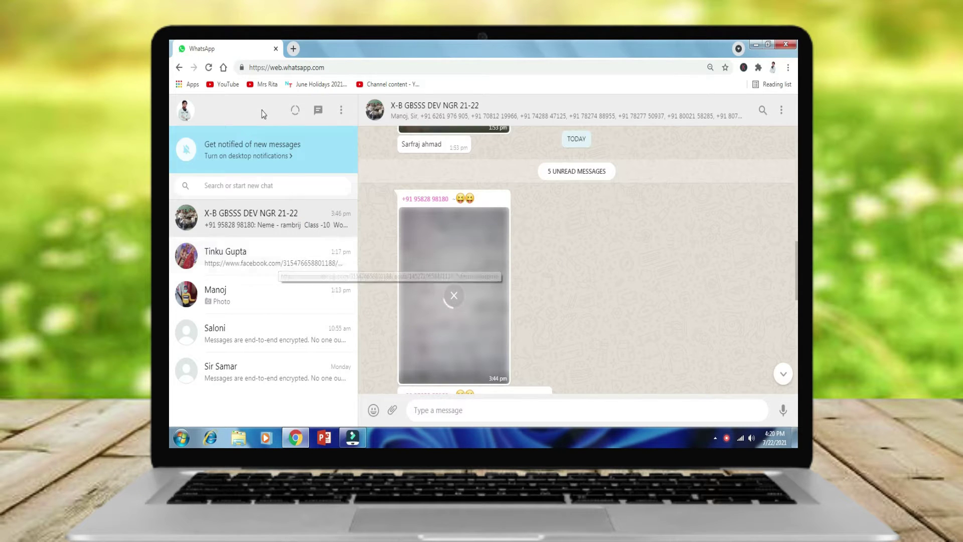
pyautogui.click(294, 49)
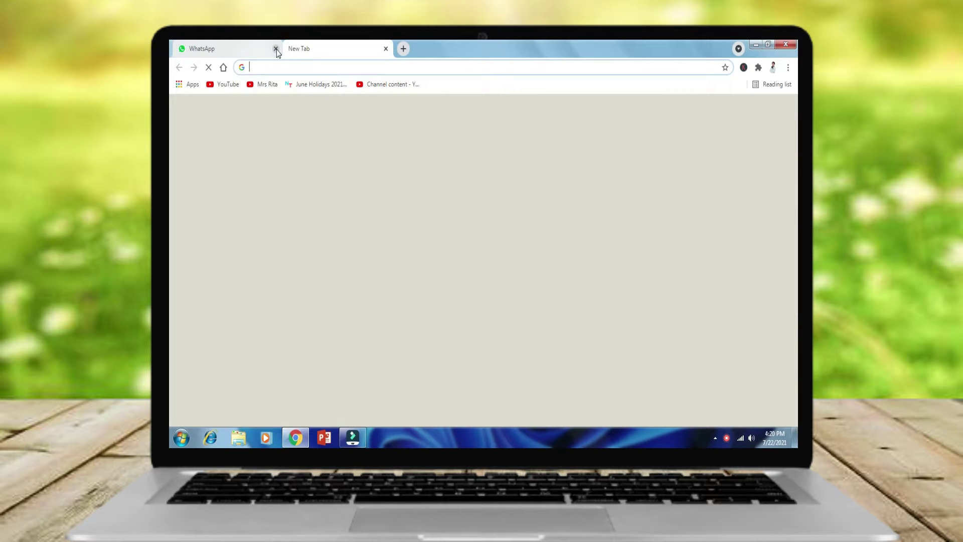
pyautogui.click(276, 49)
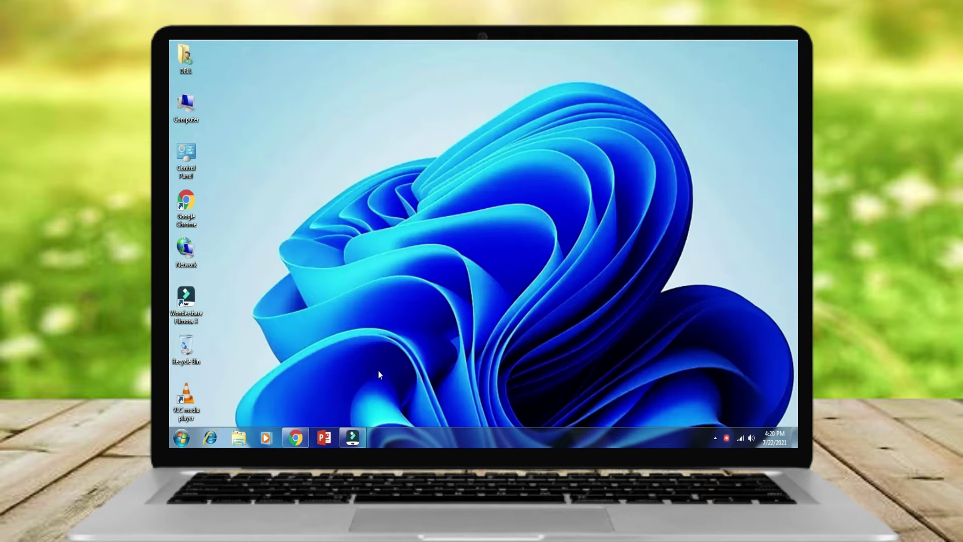
# Open the Chrome Web Store from Chrome's extensions page and close the extensions page.
pyautogui.click(299, 431)
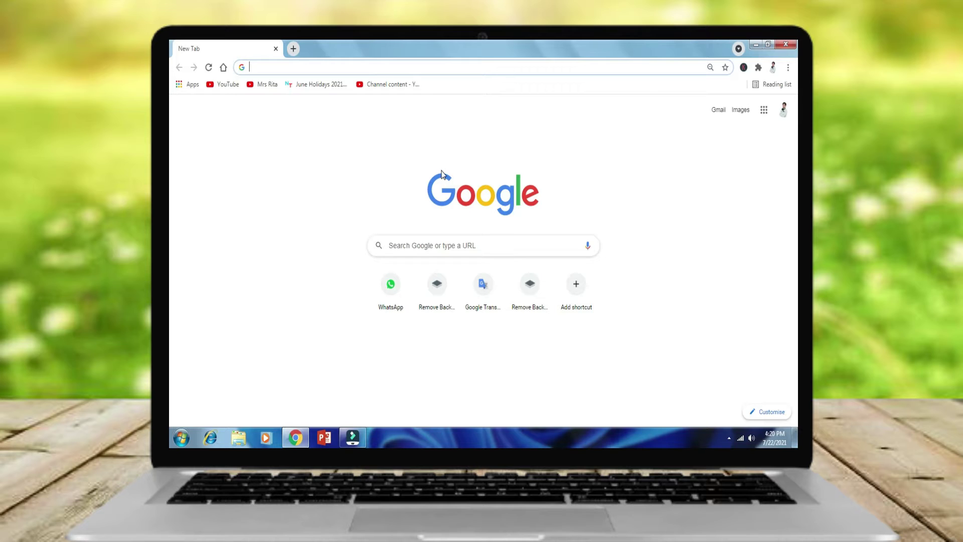
pyautogui.click(789, 67)
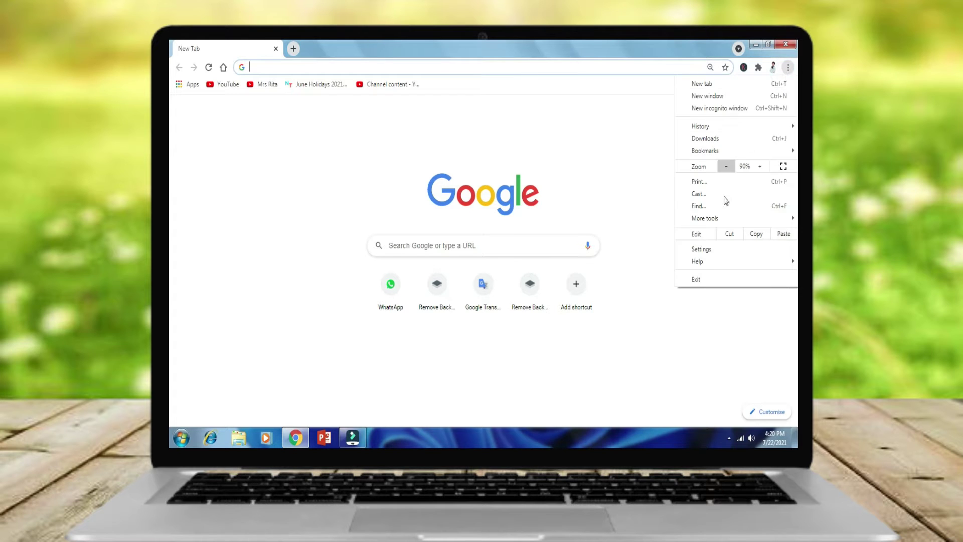
pyautogui.moveTo(715, 221)
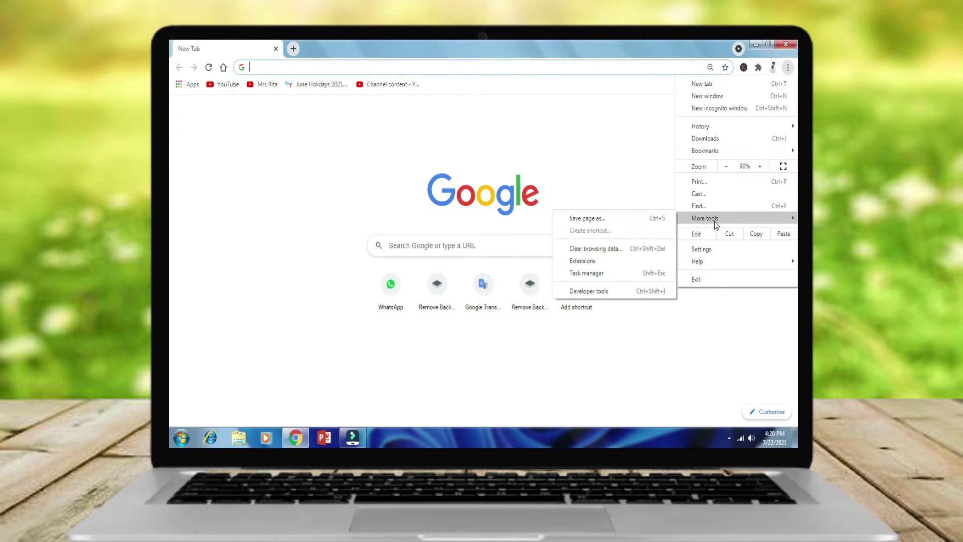
pyautogui.click(597, 264)
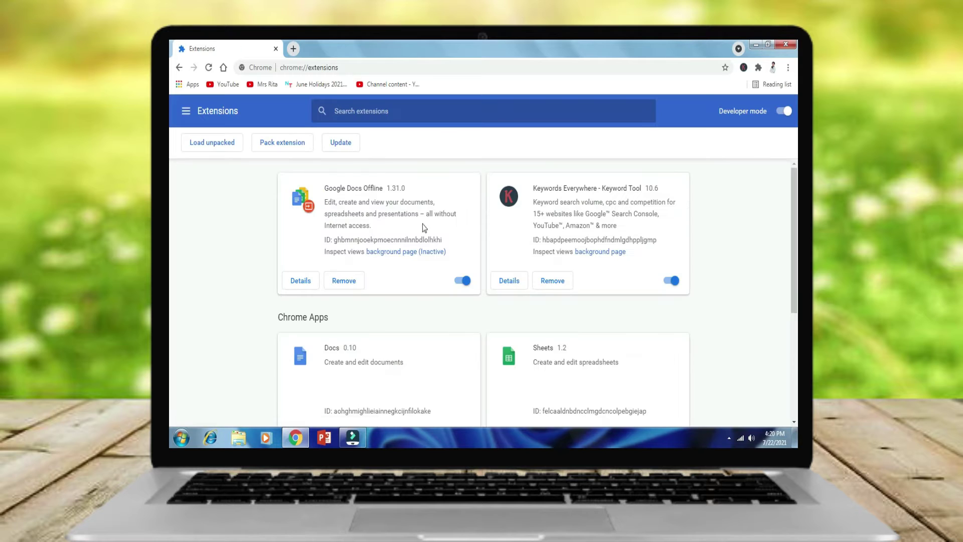
pyautogui.click(186, 111)
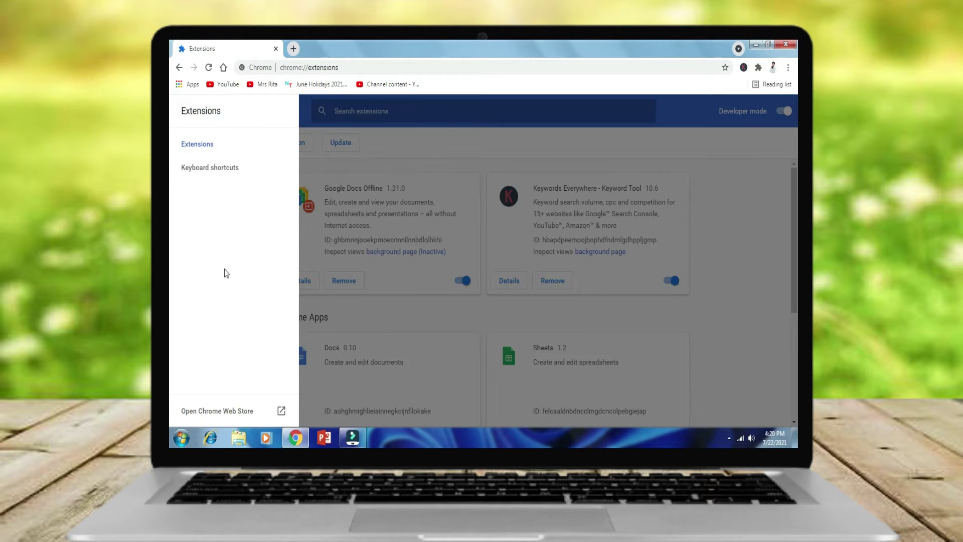
pyautogui.click(242, 411)
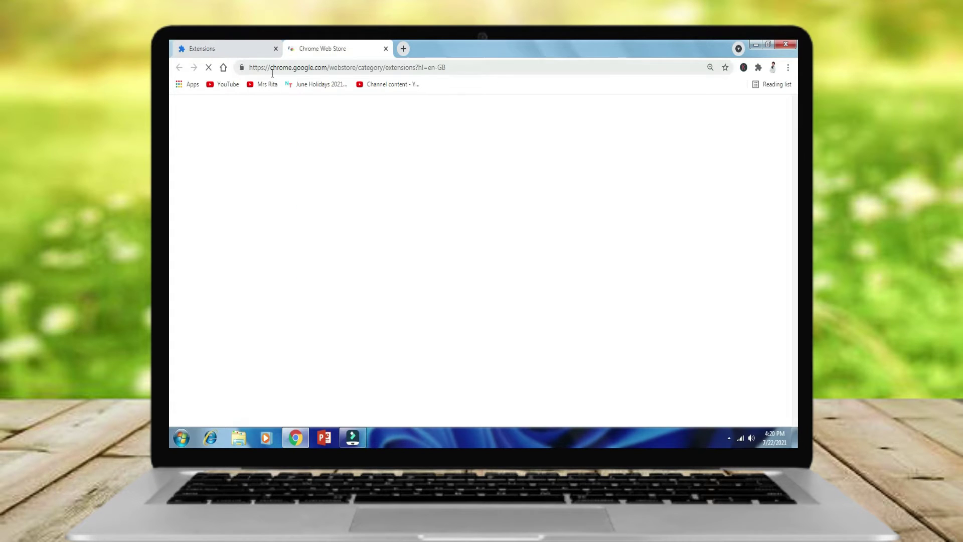
pyautogui.click(276, 49)
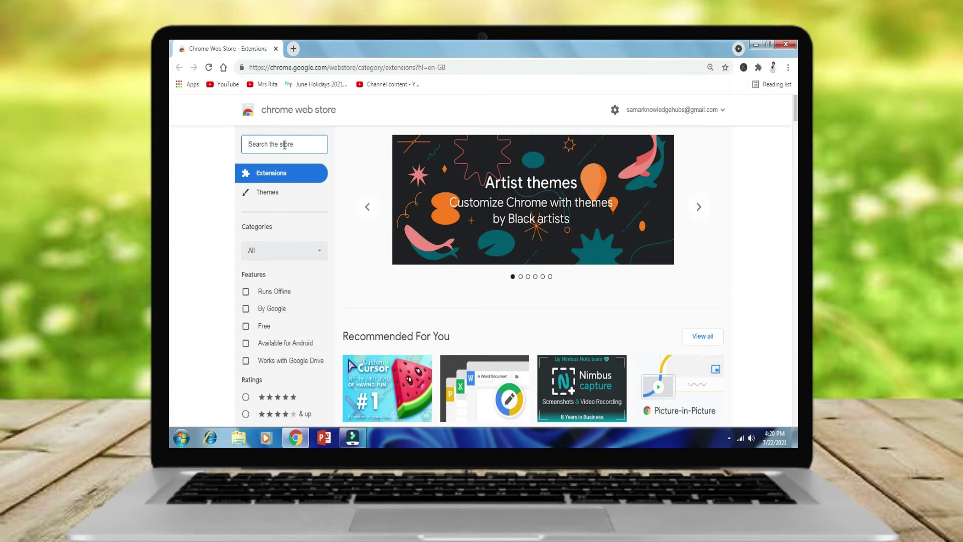
# Search the Chrome Web Store for "stylish" and open the "Stylish - Custom themes for any website" listing.
pyautogui.write('stylish')
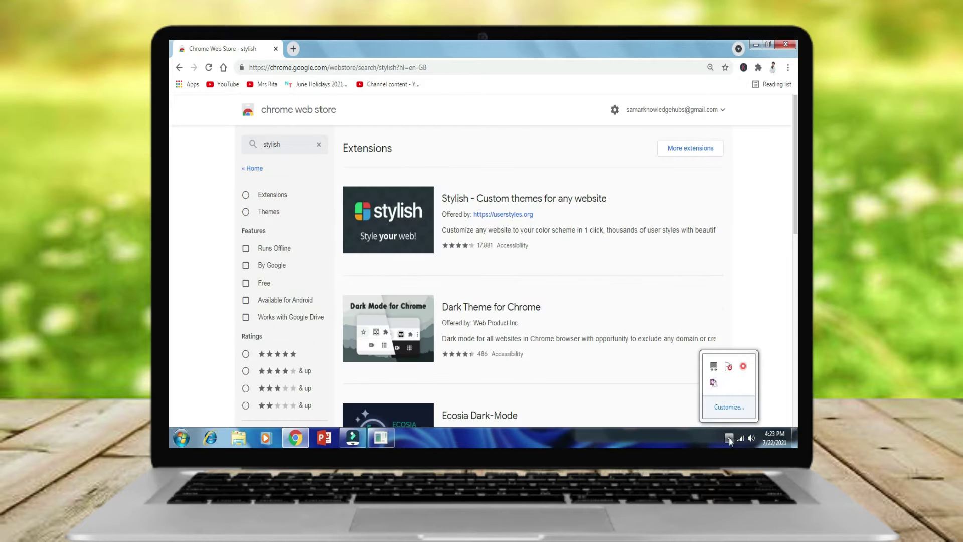
pyautogui.click(729, 439)
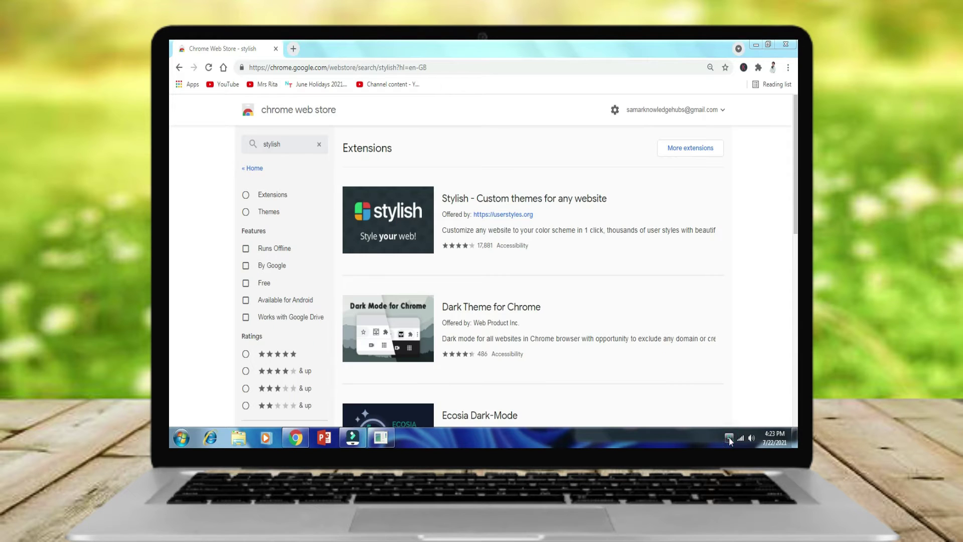
pyautogui.click(382, 228)
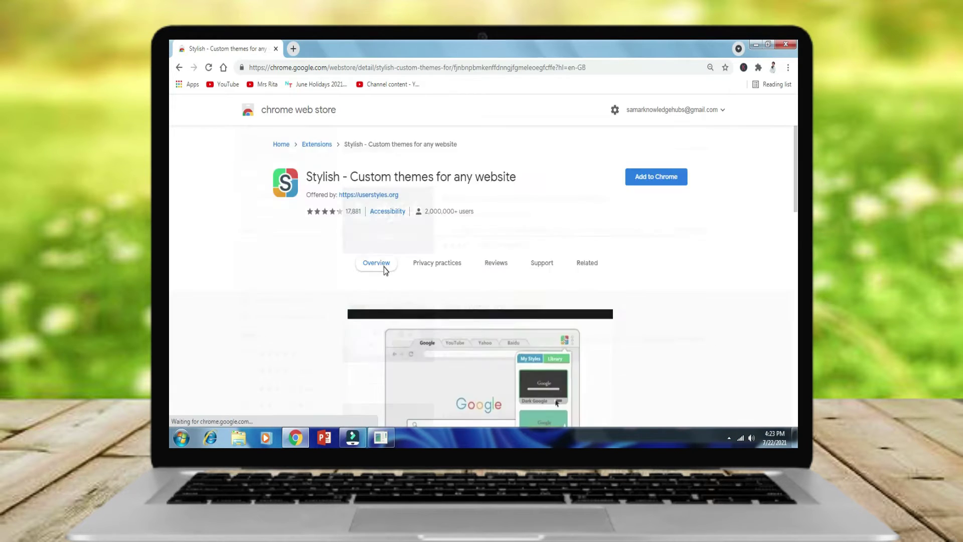
# Add the "Stylish - Custom themes for any website" extension to Chrome, granting its requested permission.
pyautogui.scroll(-4, 544, 303)
pyautogui.scroll(4, 551, 293)
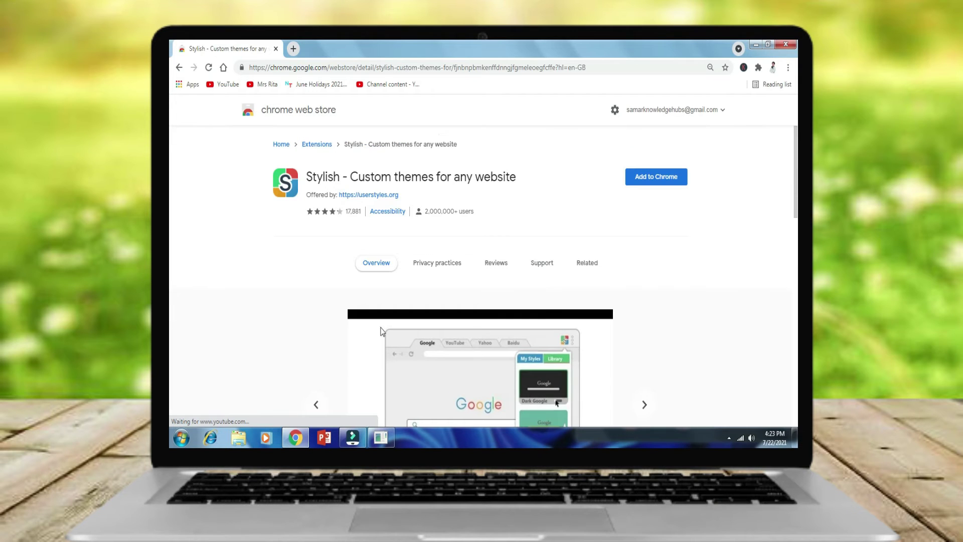
pyautogui.scroll(-3, 456, 328)
pyautogui.scroll(3, 457, 328)
pyautogui.click(676, 184)
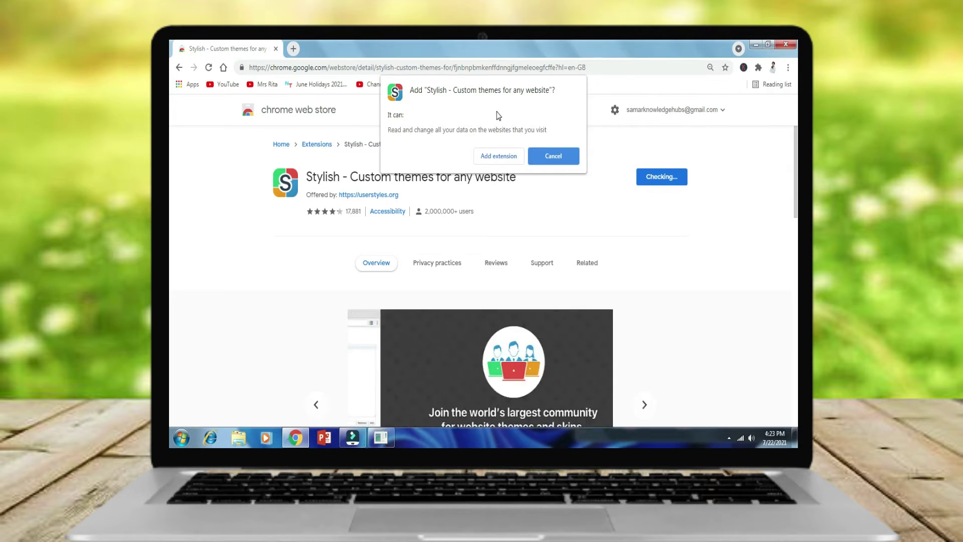
pyautogui.click(499, 156)
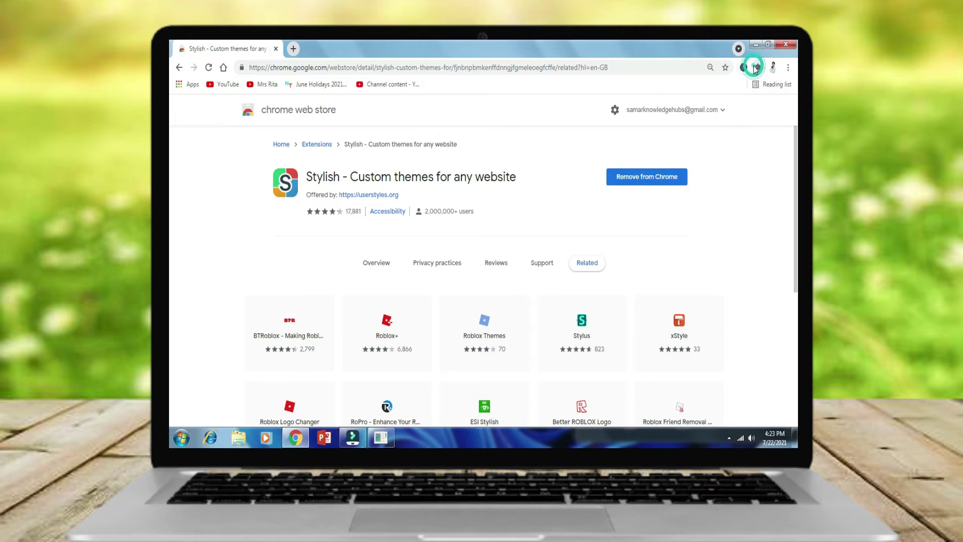
# Close the Stylish welcome page and pin the Stylish extension in Chrome.
pyautogui.click(757, 68)
pyautogui.click(758, 69)
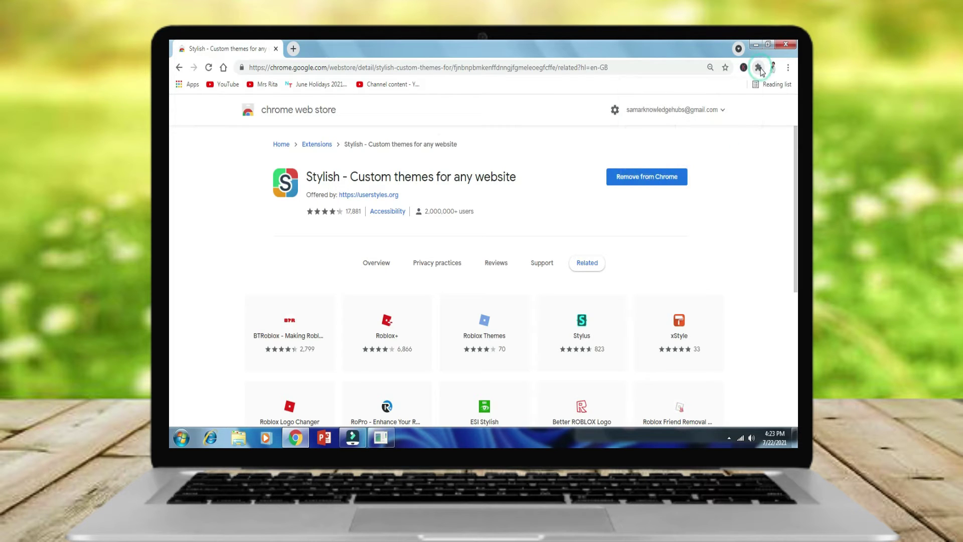
pyautogui.click(760, 69)
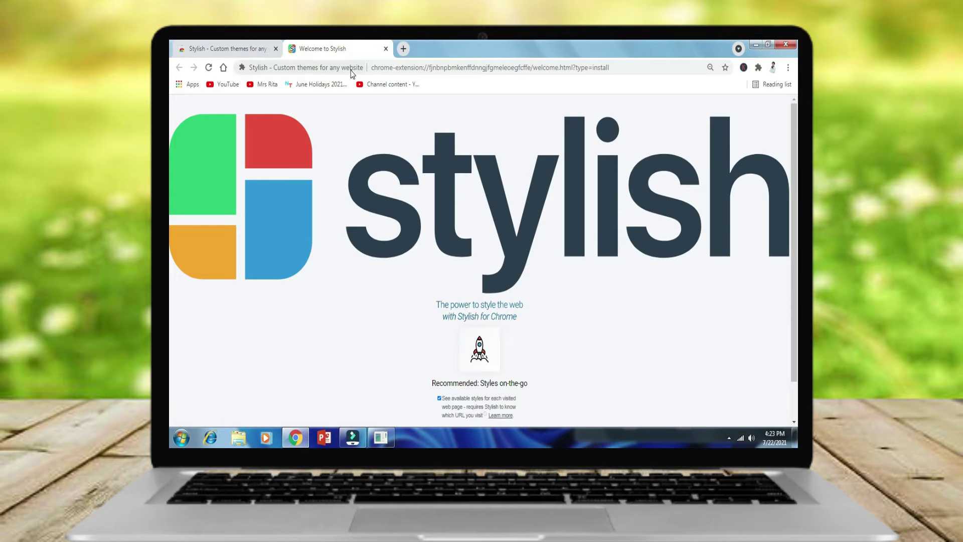
pyautogui.click(386, 49)
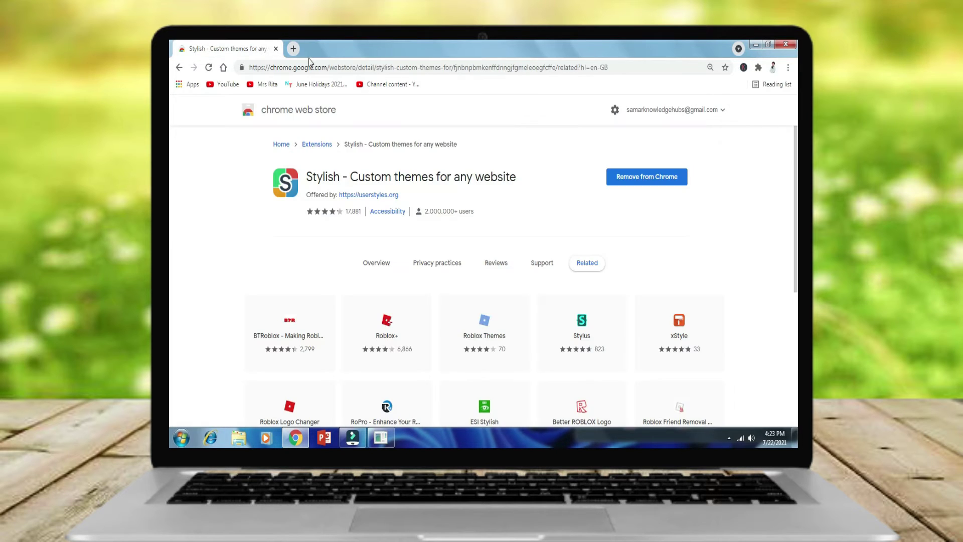
pyautogui.click(292, 48)
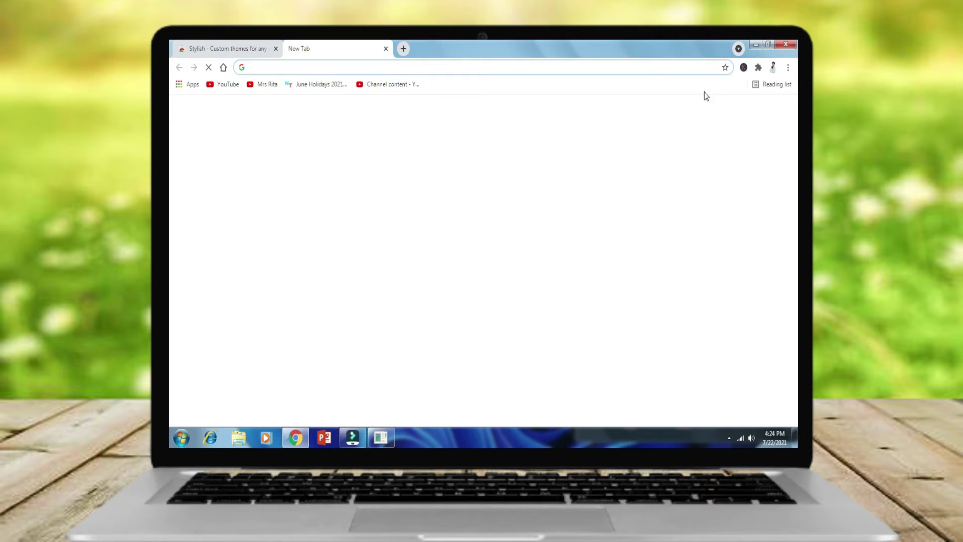
pyautogui.click(760, 68)
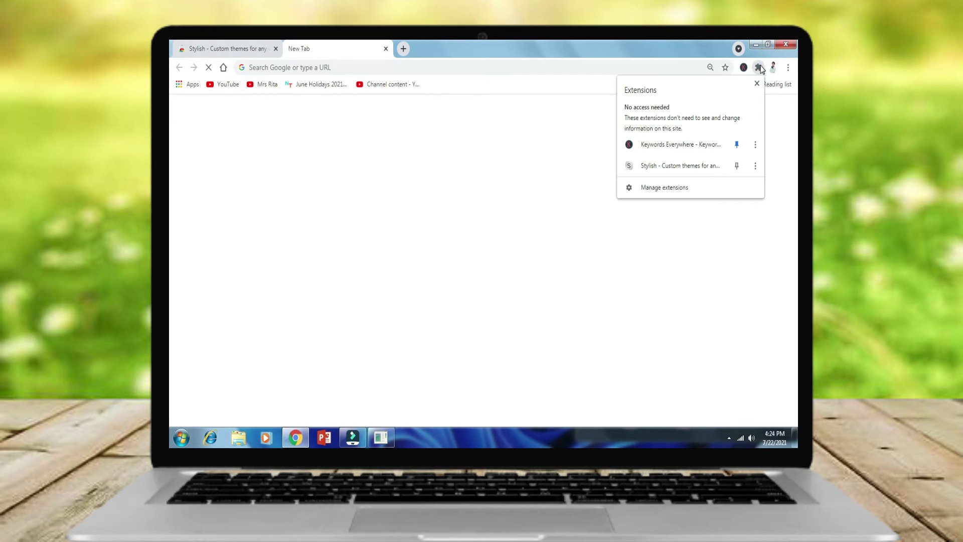
pyautogui.click(736, 166)
pyautogui.click(716, 242)
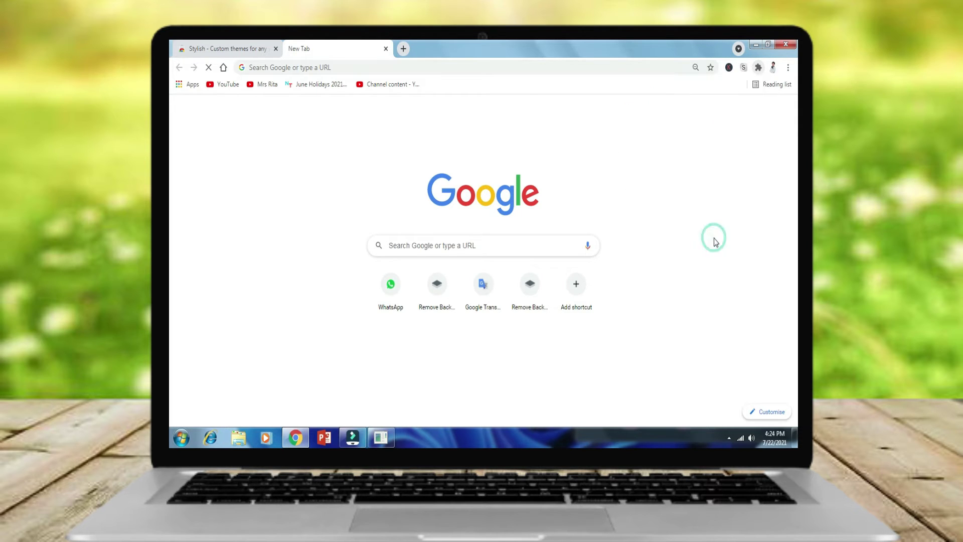
# Open WhatsApp Web in place of the store page, agree to Stylish's access to visited URLs and refresh for available styles.
pyautogui.click(380, 281)
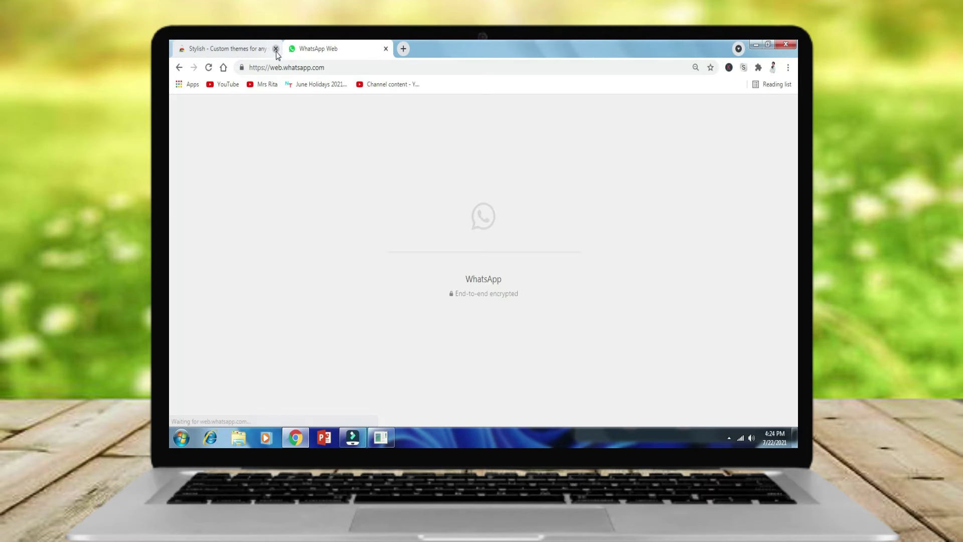
pyautogui.click(276, 50)
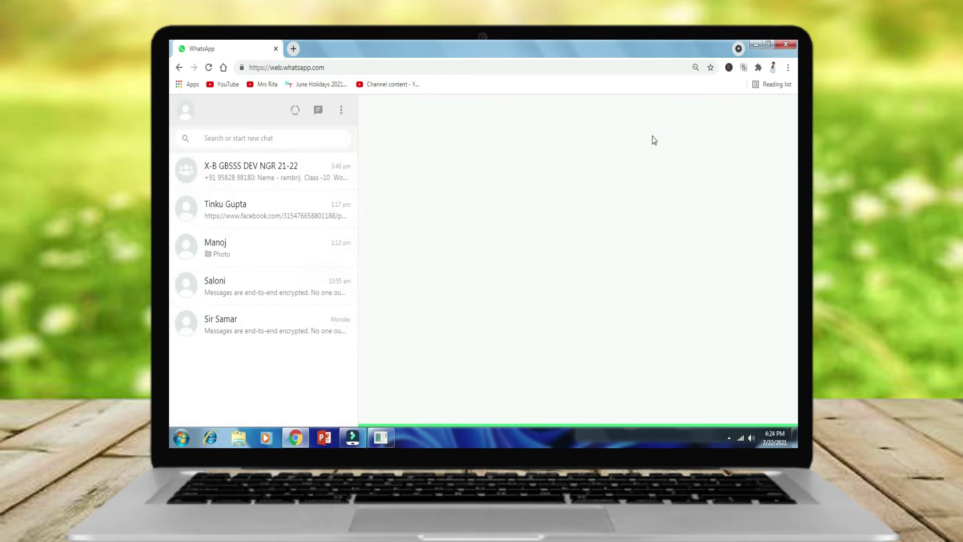
pyautogui.click(743, 67)
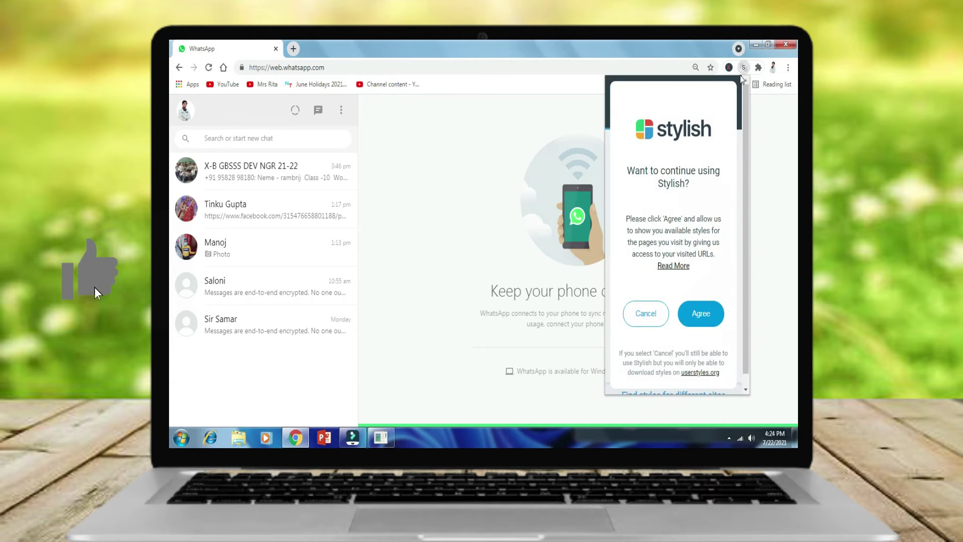
pyautogui.scroll(-1, 728, 181)
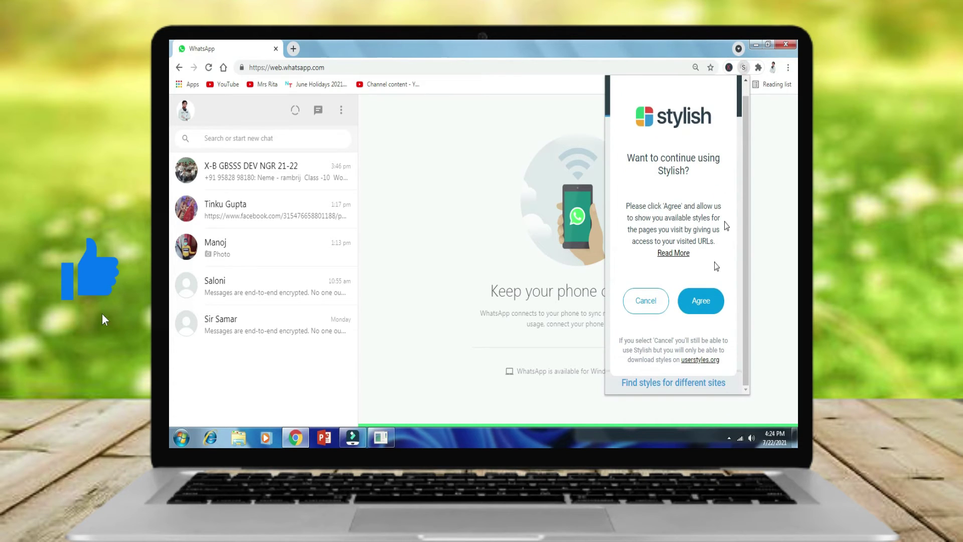
pyautogui.click(709, 300)
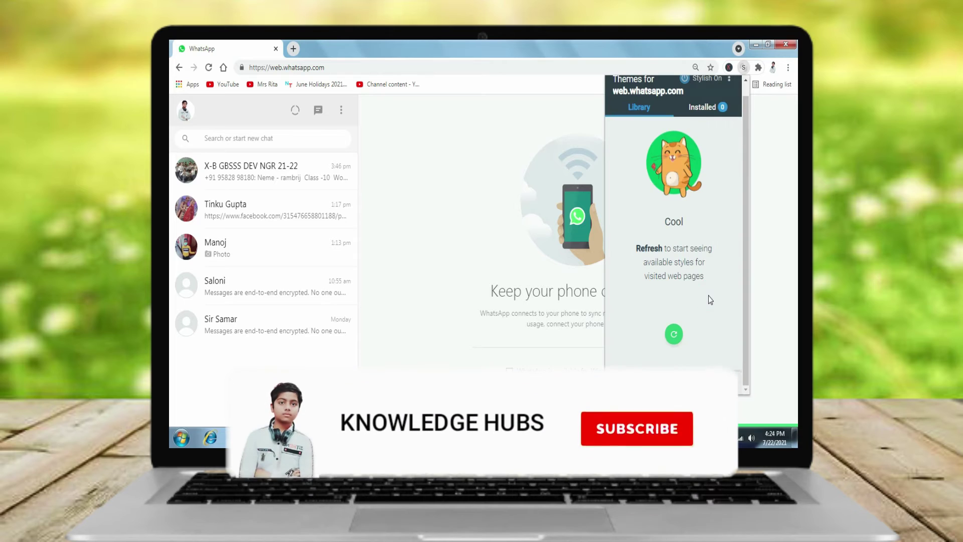
pyautogui.click(674, 334)
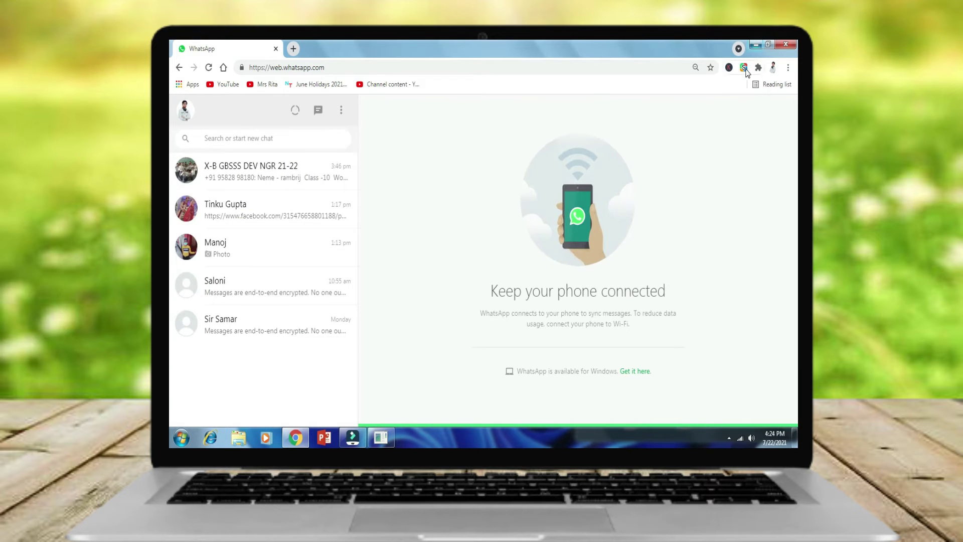
# Open the userstyles.org WhatsApp themes through Stylish's option to find more styles for this site, and dismiss the floating Android badge.
pyautogui.click(744, 67)
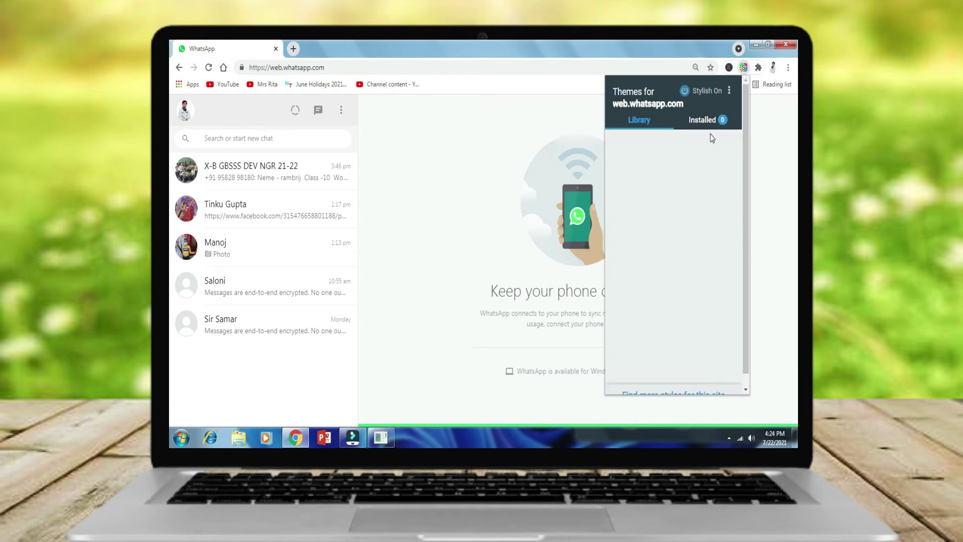
pyautogui.scroll(-1, 685, 298)
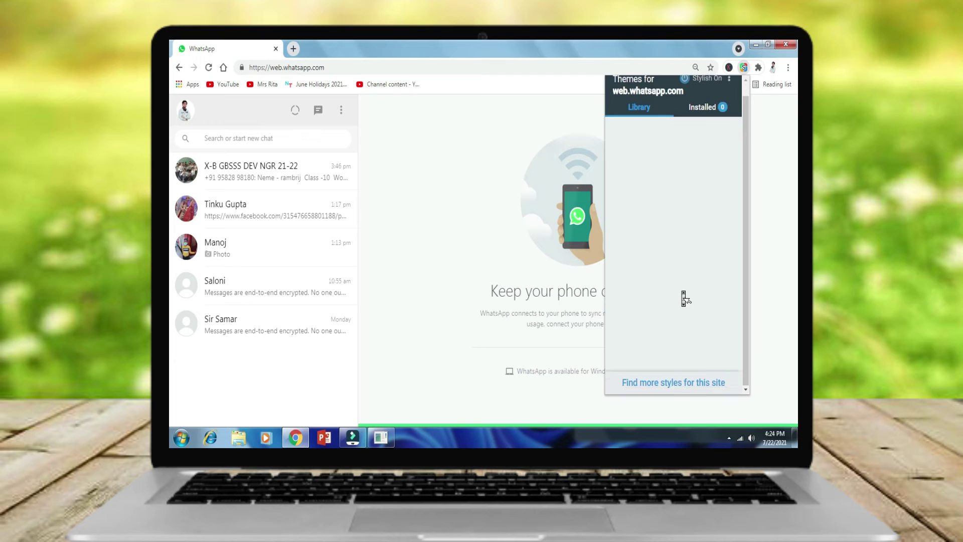
pyautogui.click(672, 384)
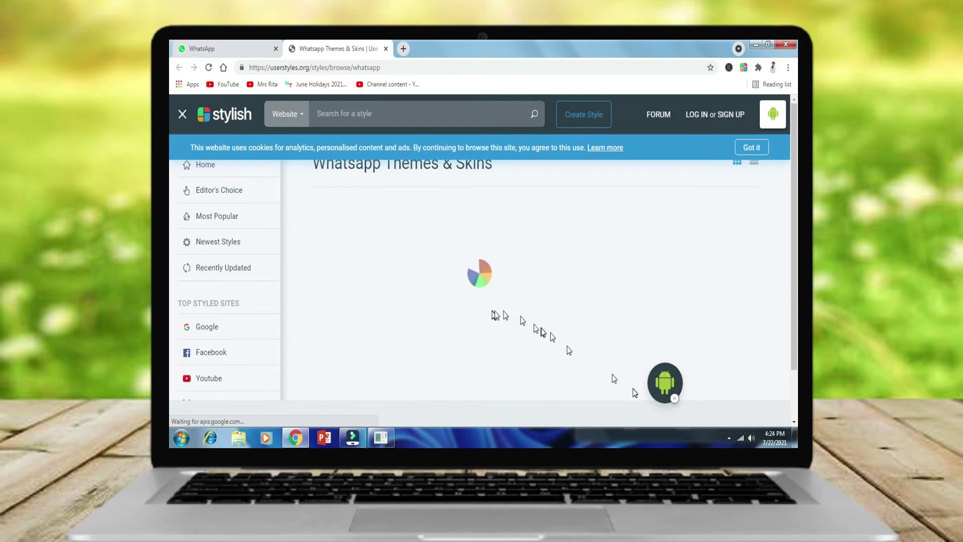
pyautogui.click(674, 398)
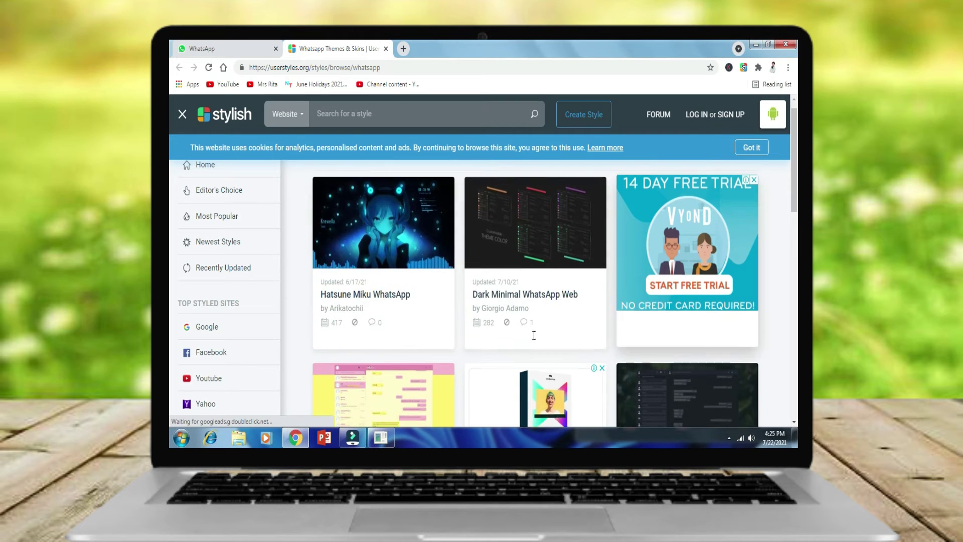
pyautogui.scroll(-2, 530, 355)
pyautogui.scroll(2, 530, 355)
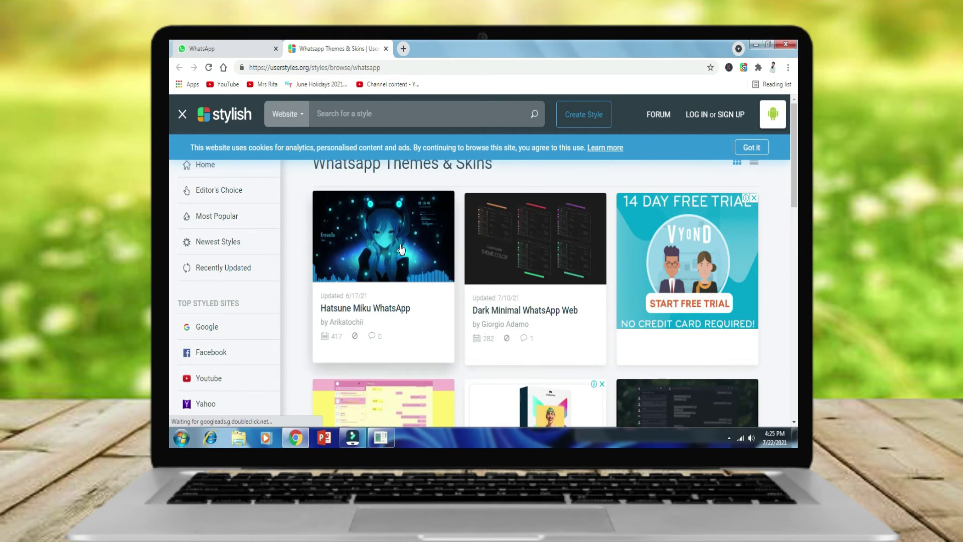
# Install the Hatsune Miku WhatsApp style from the themes list and view it on the first group chat in WhatsApp Web.
pyautogui.click(402, 249)
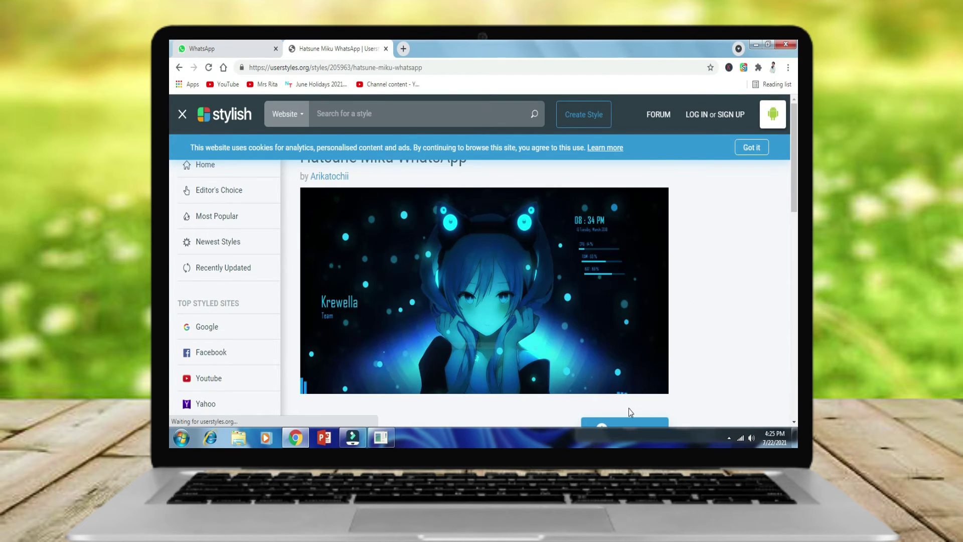
pyautogui.scroll(-3, 628, 409)
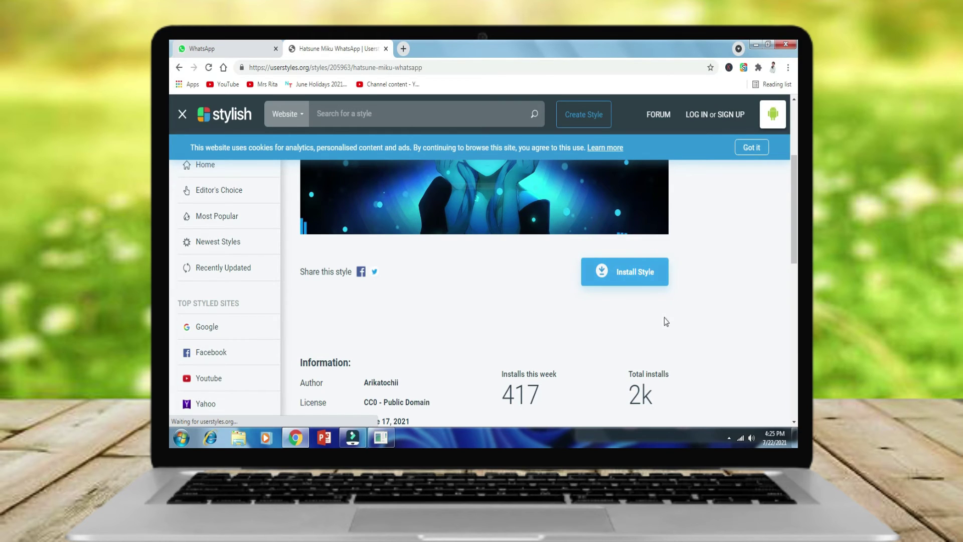
pyautogui.click(647, 276)
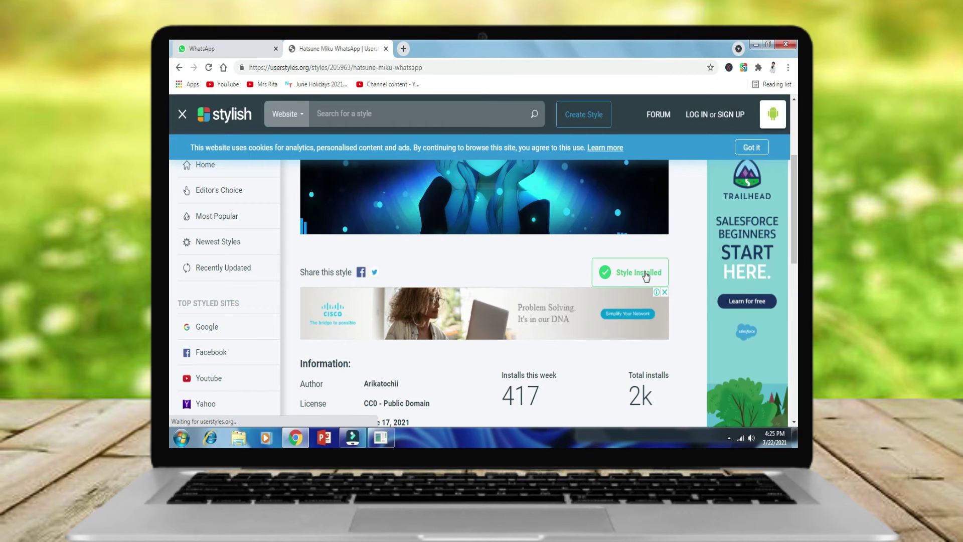
pyautogui.hotkey('ctrl', '1')
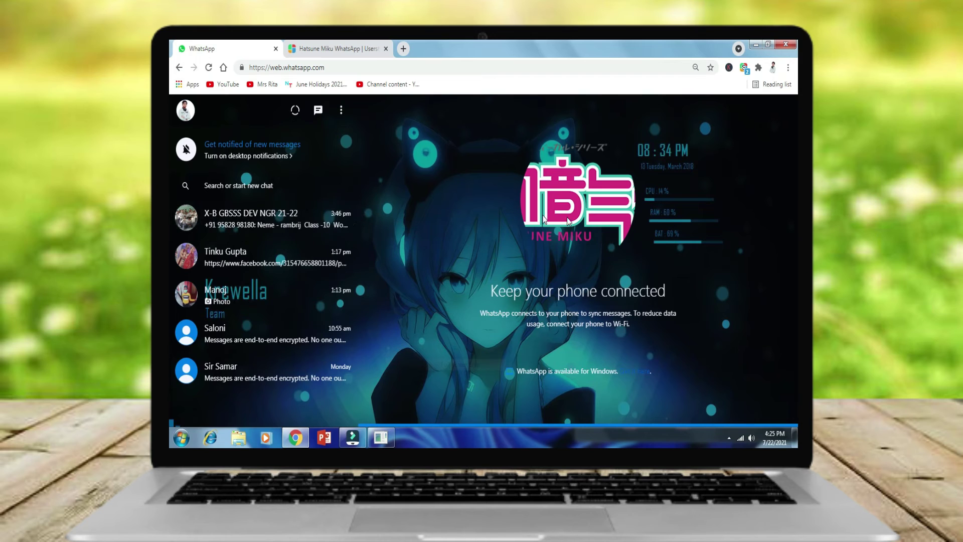
pyautogui.click(250, 213)
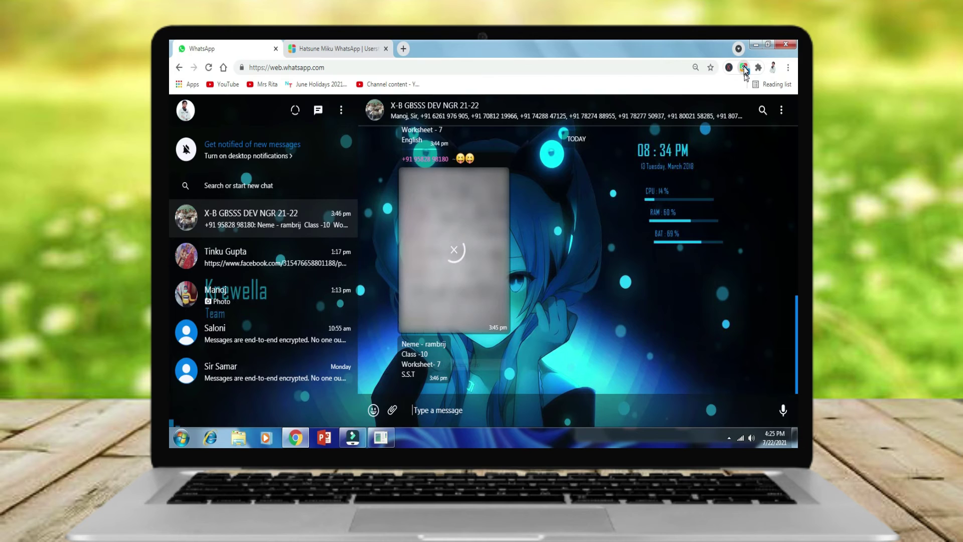
# Delete the duplicate Hatsune Miku WhatsApp style from Stylish's installed themes for web.whatsapp.com.
pyautogui.click(744, 68)
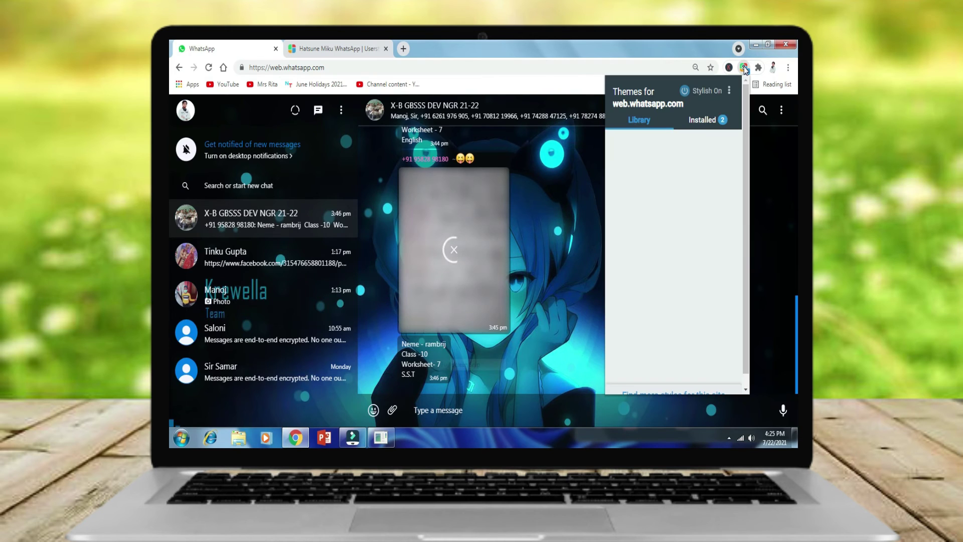
pyautogui.click(688, 120)
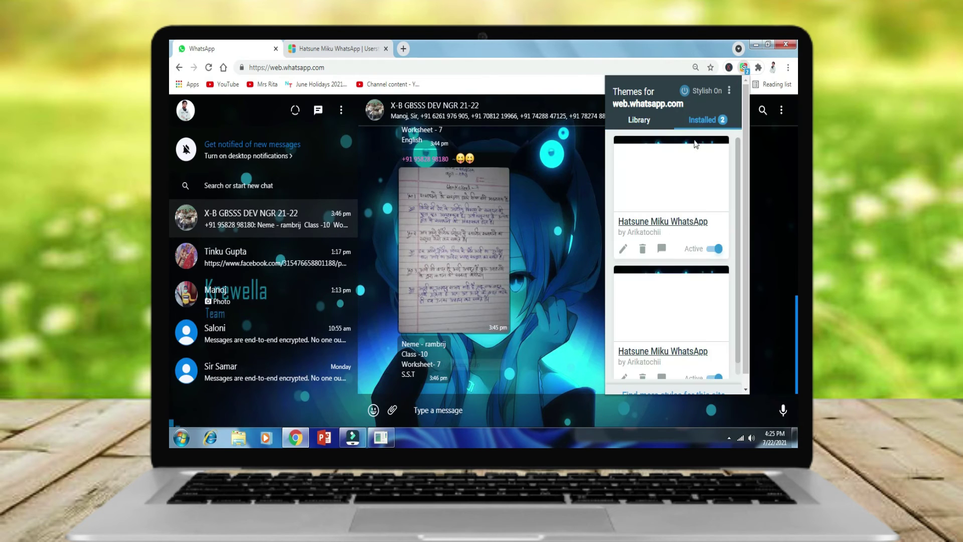
pyautogui.click(642, 248)
# Switch the remaining Hatsune Miku WhatsApp style off and on in Stylish to compare WhatsApp Web with and without it.
pyautogui.click(721, 248)
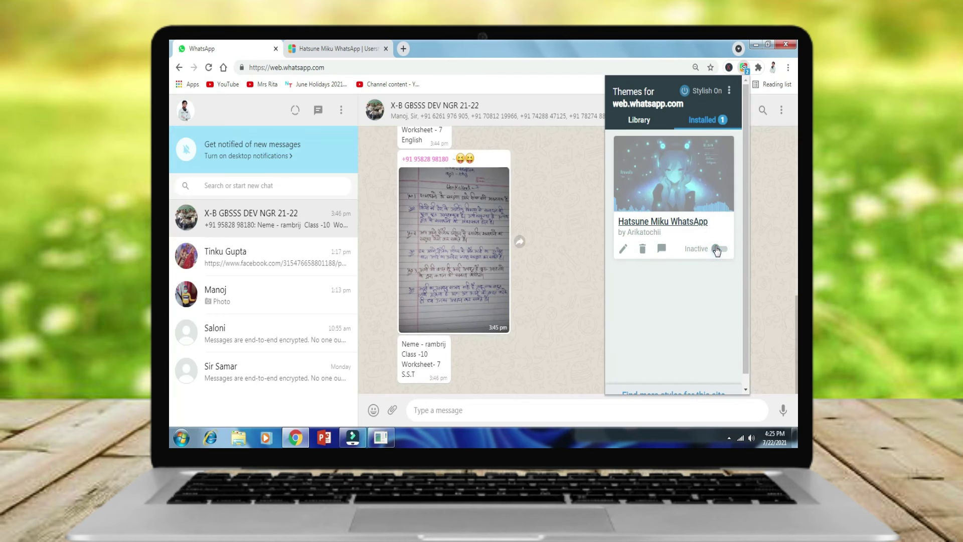
pyautogui.click(718, 249)
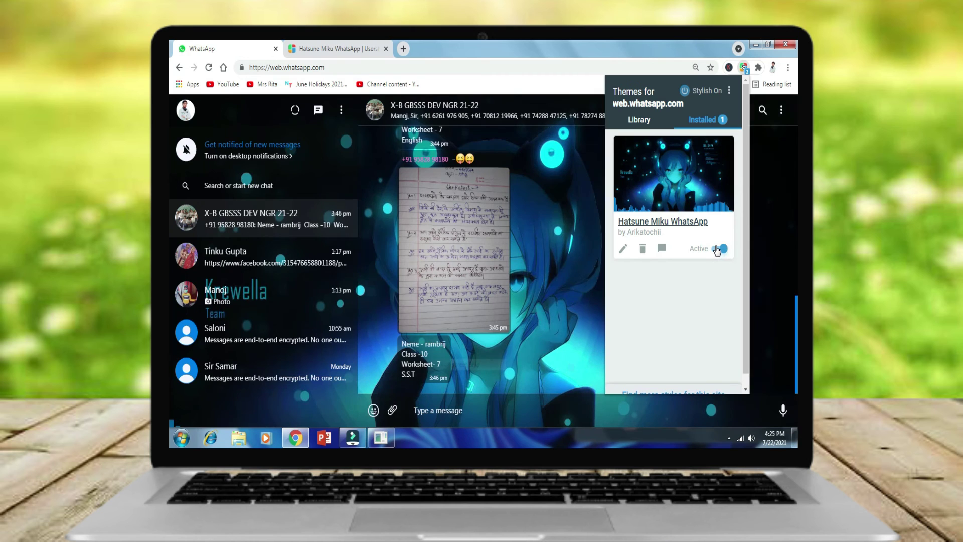
pyautogui.click(717, 249)
pyautogui.click(717, 249)
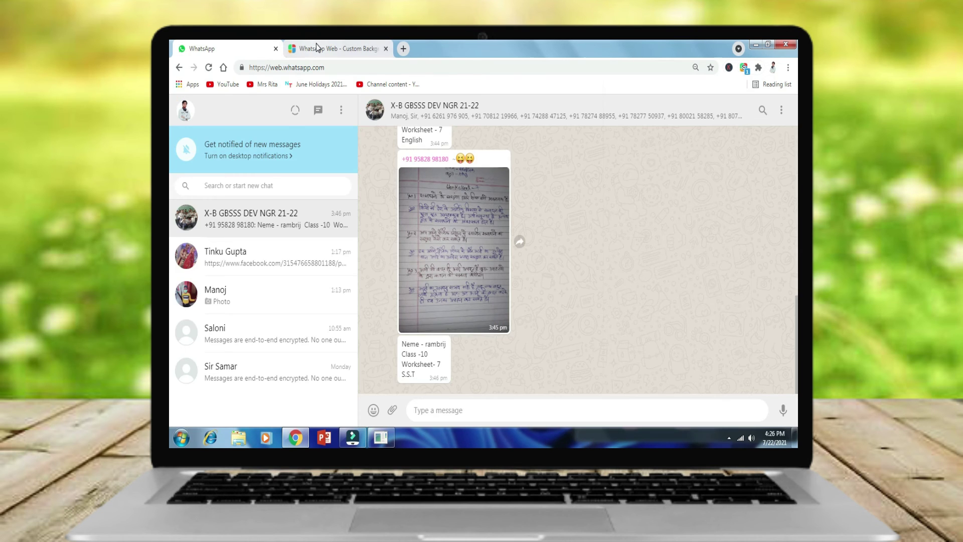
# Go back from the WhatsApp Web custom background style page to the WhatsApp themes list on userstyles.org.
pyautogui.click(321, 48)
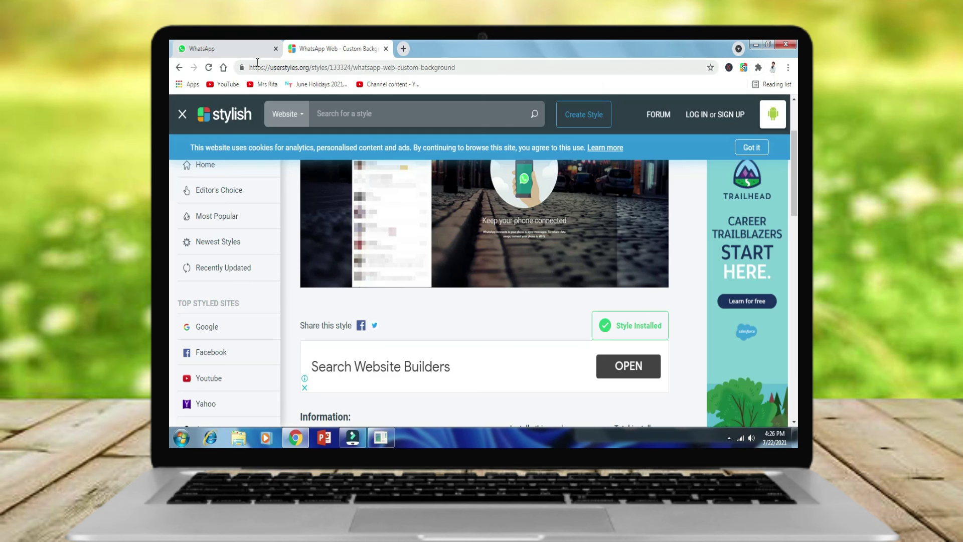
pyautogui.click(179, 67)
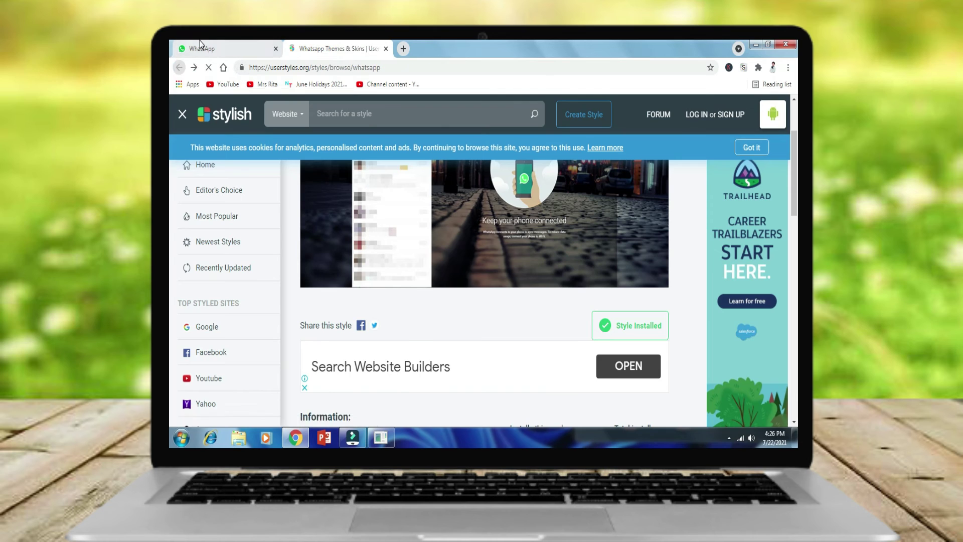
# Activate the installed Hatsune Miku WhatsApp style in Stylish for WhatsApp Web and reload the page.
pyautogui.click(200, 49)
pyautogui.click(744, 67)
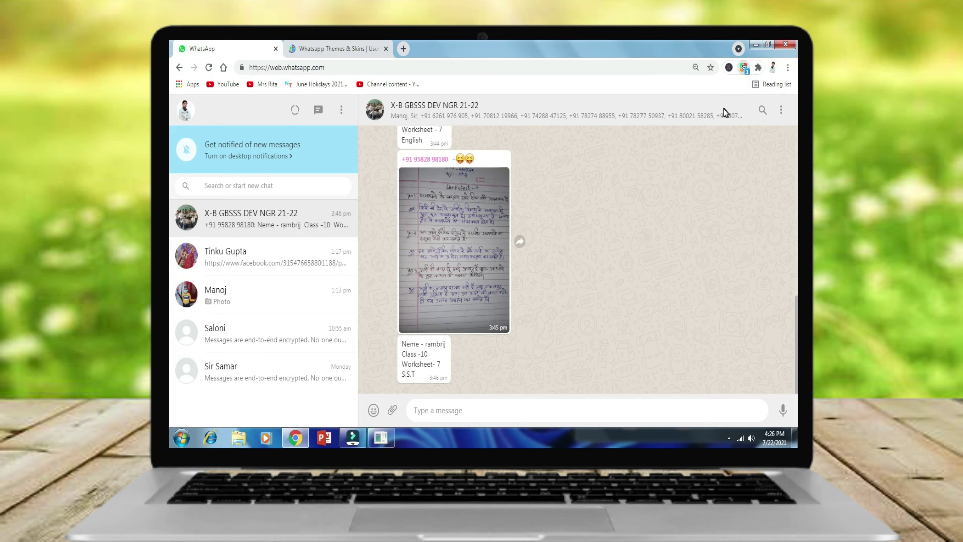
pyautogui.click(696, 121)
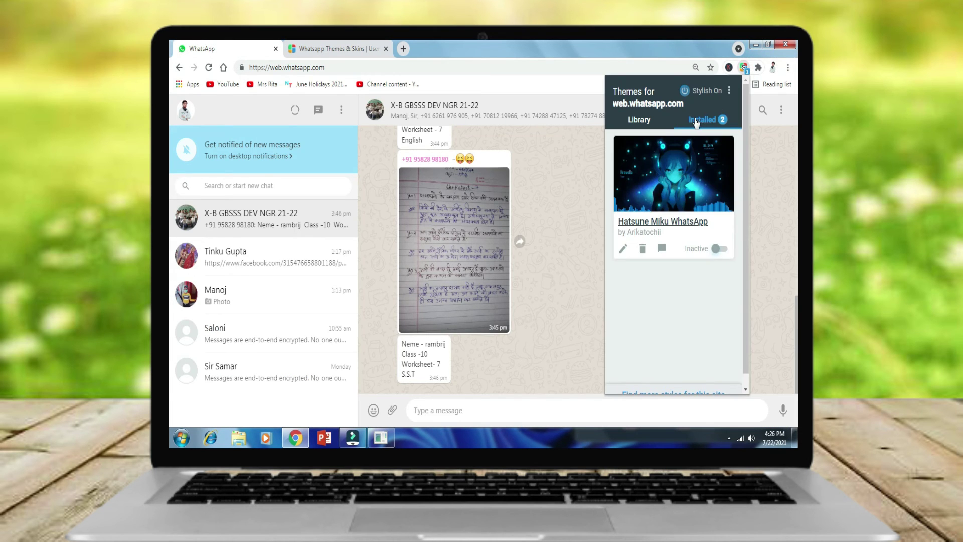
pyautogui.click(720, 250)
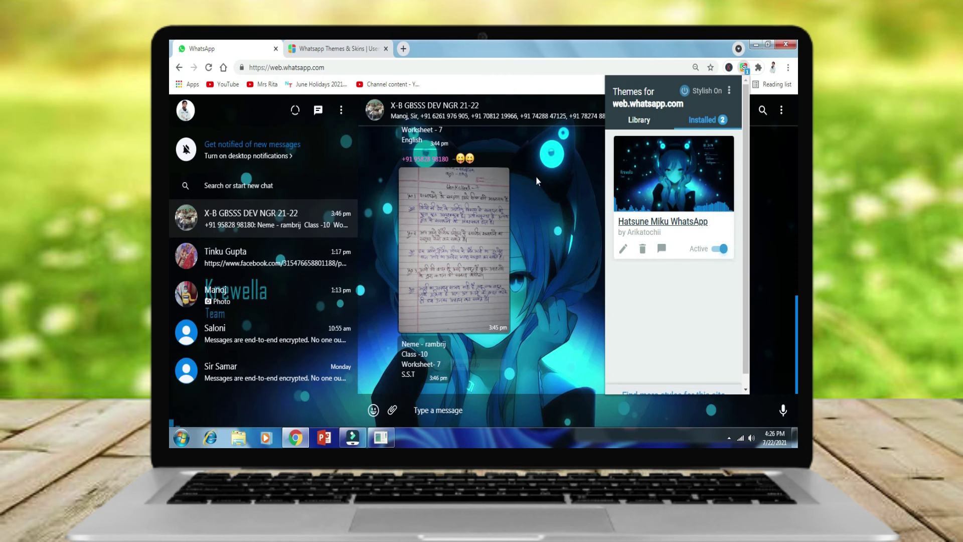
pyautogui.click(535, 176)
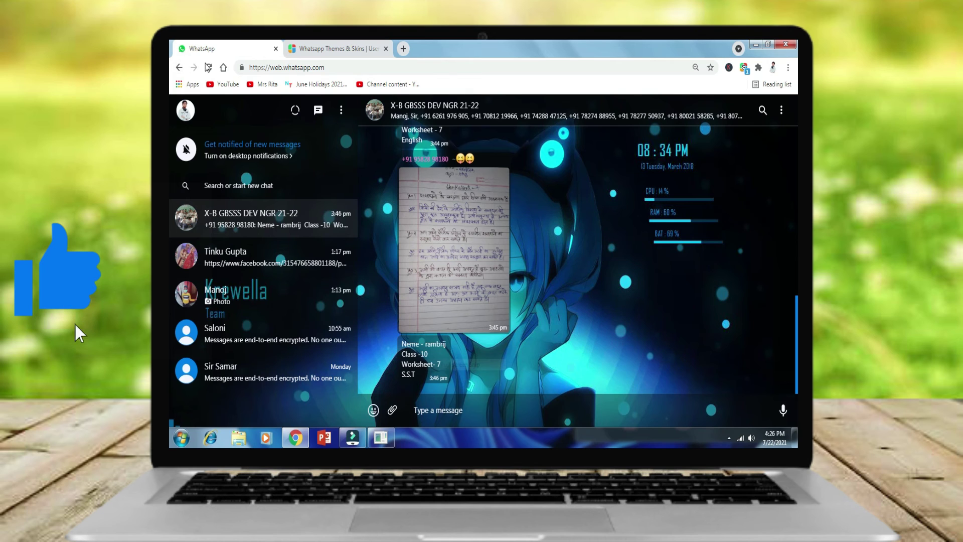
pyautogui.click(209, 67)
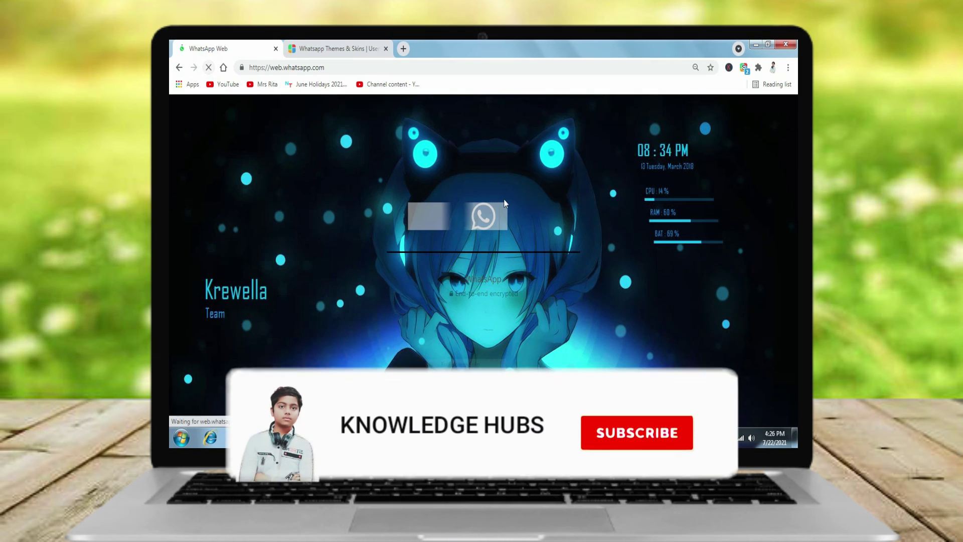